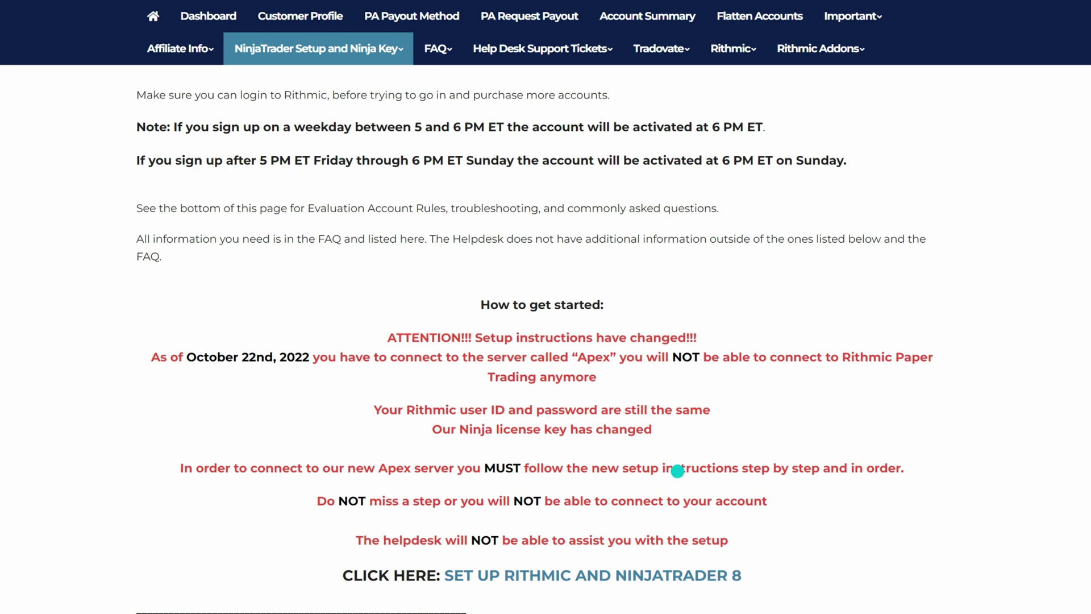
scroll(678, 471, down, 5)
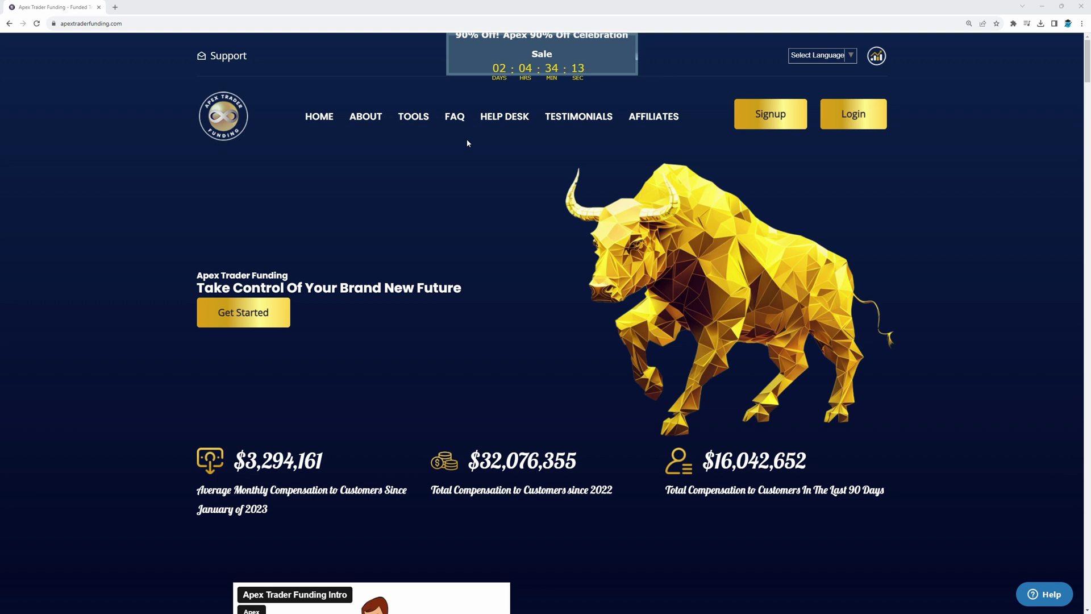
Open the FAQ article "Connection guide for Rithmic using NinjaTrader" and read its Rithmic rTrader Pro settings instructions.
click(455, 120)
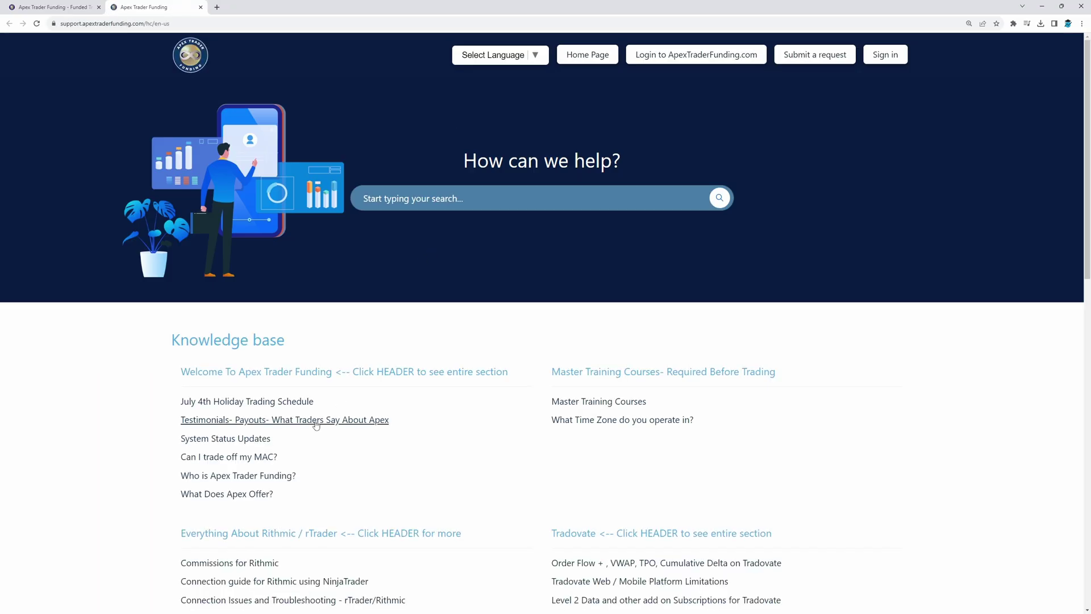
scroll(318, 423, down, 3)
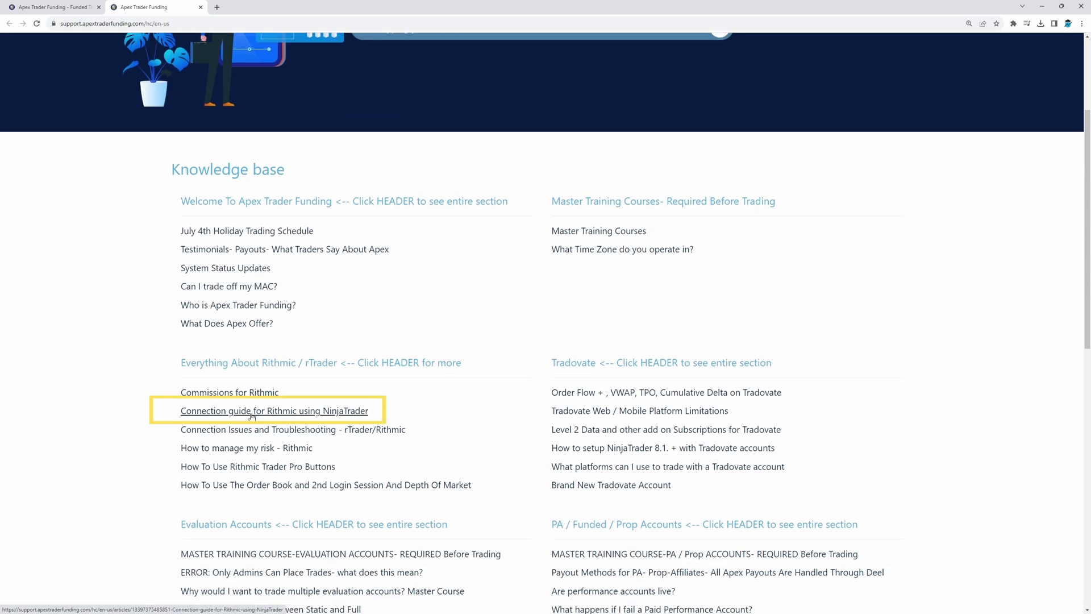
click(252, 413)
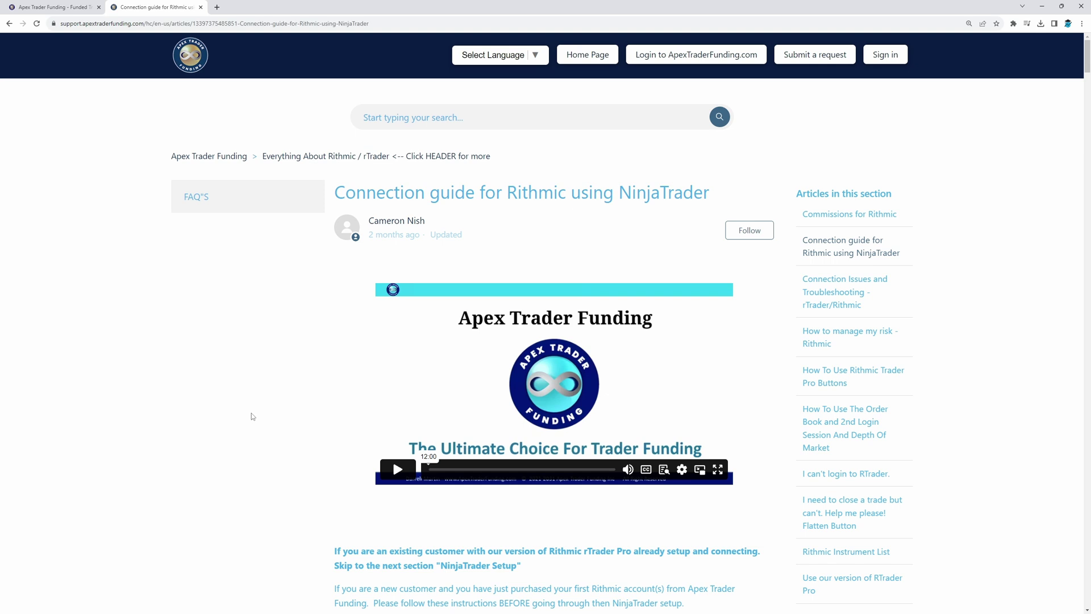
scroll(251, 416, down, 9)
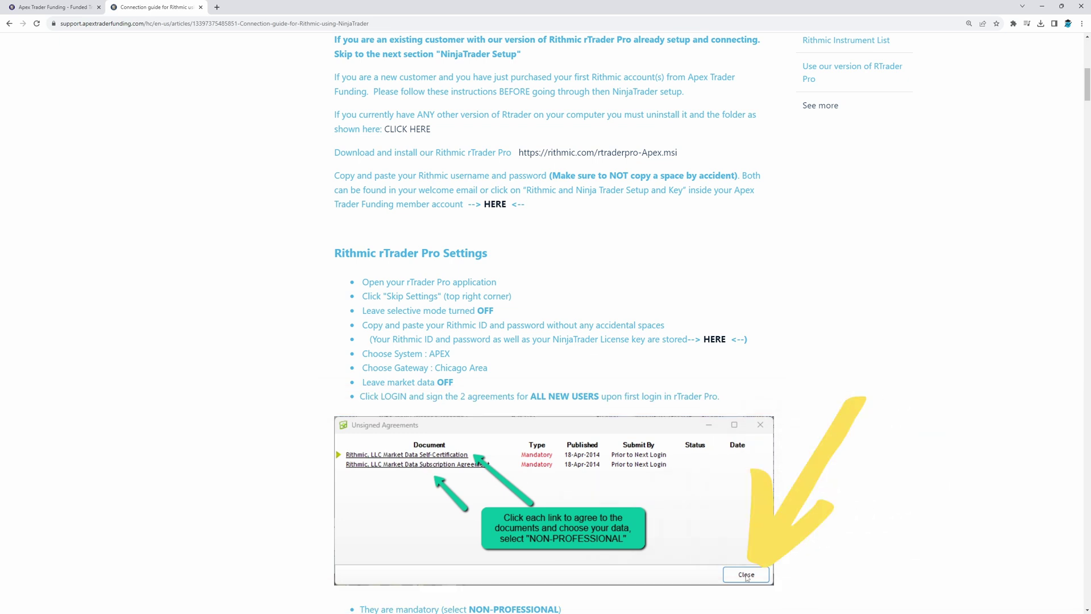
scroll(849, 470, down, 3)
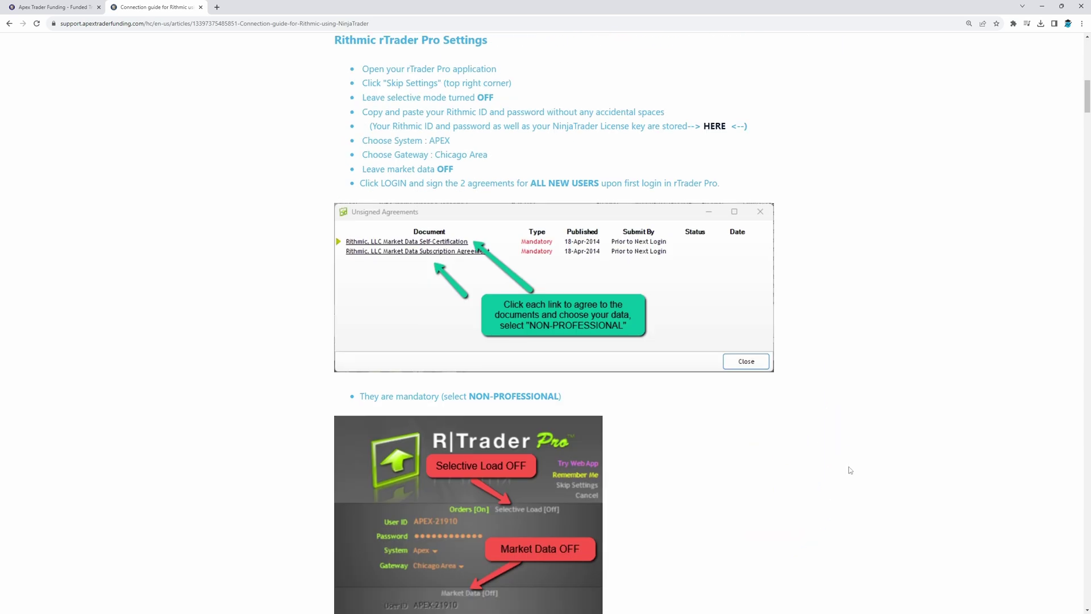
scroll(850, 471, down, 3)
scroll(662, 480, down, 1)
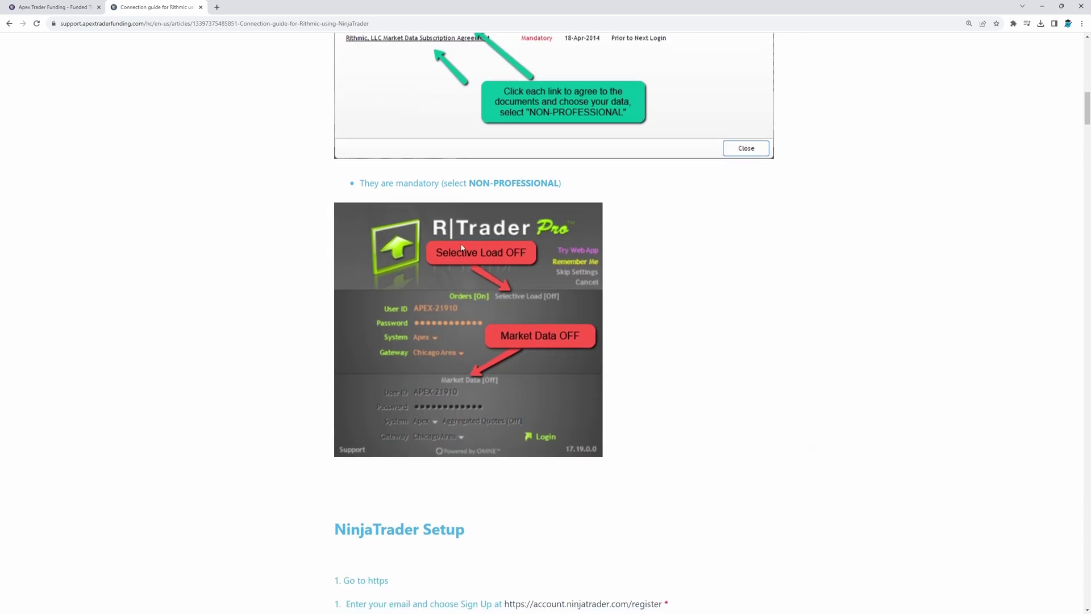
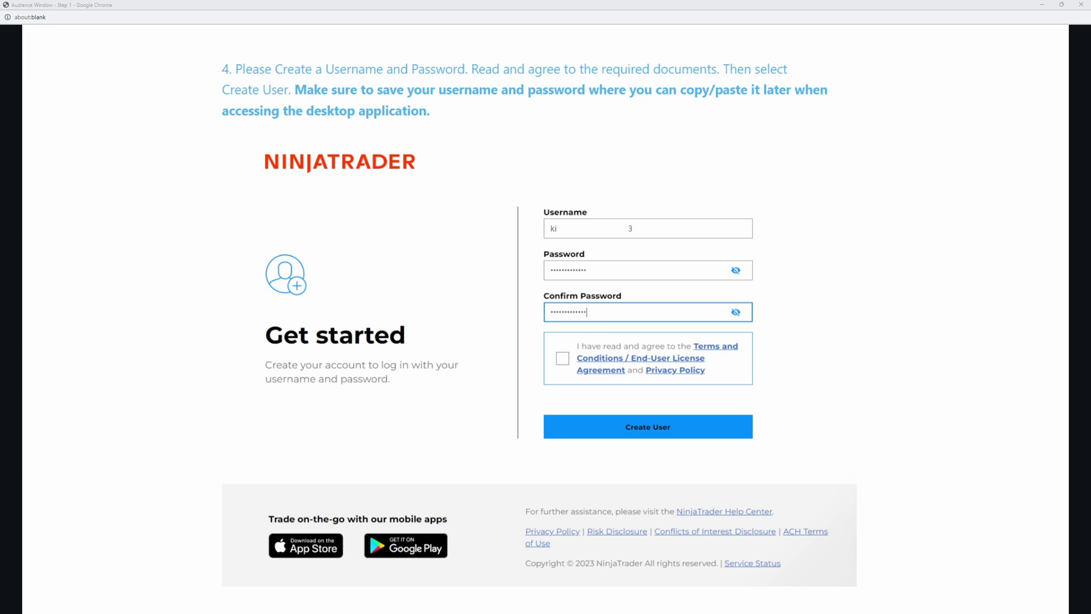
key(Right)
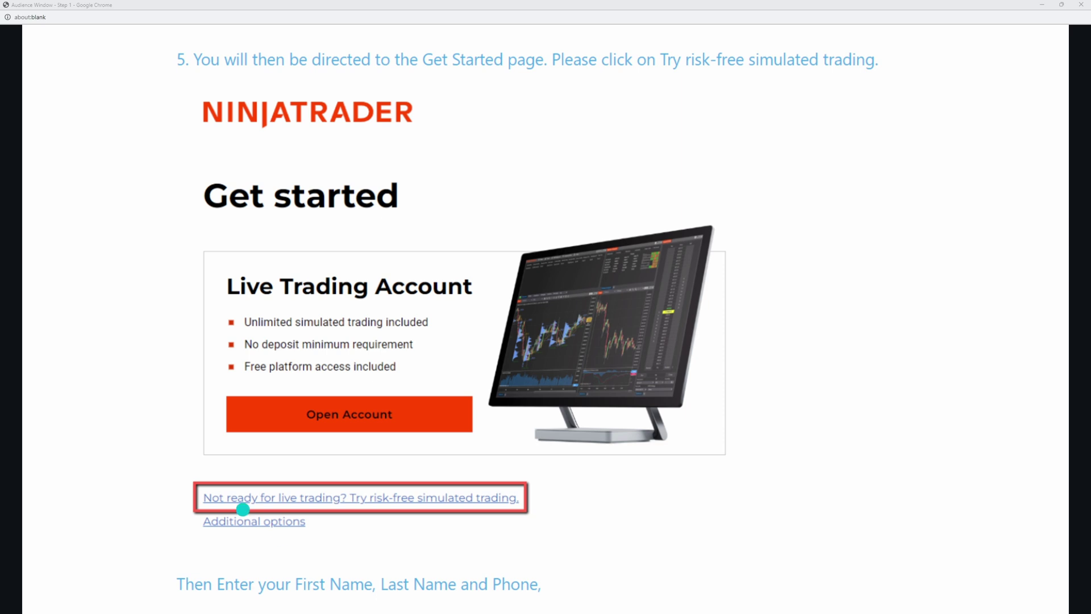
key(Right)
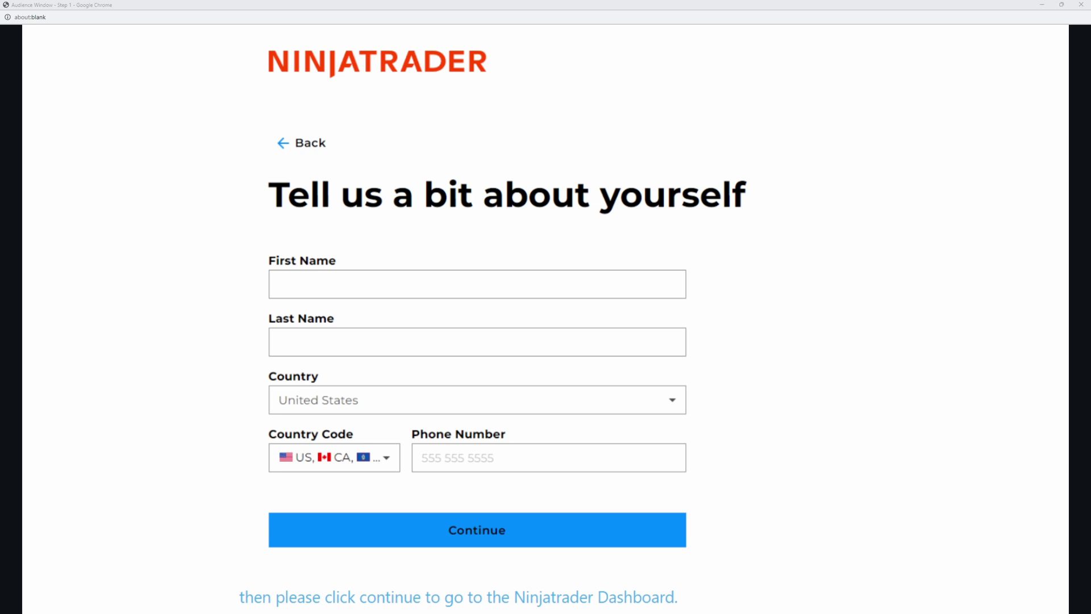
key(Right)
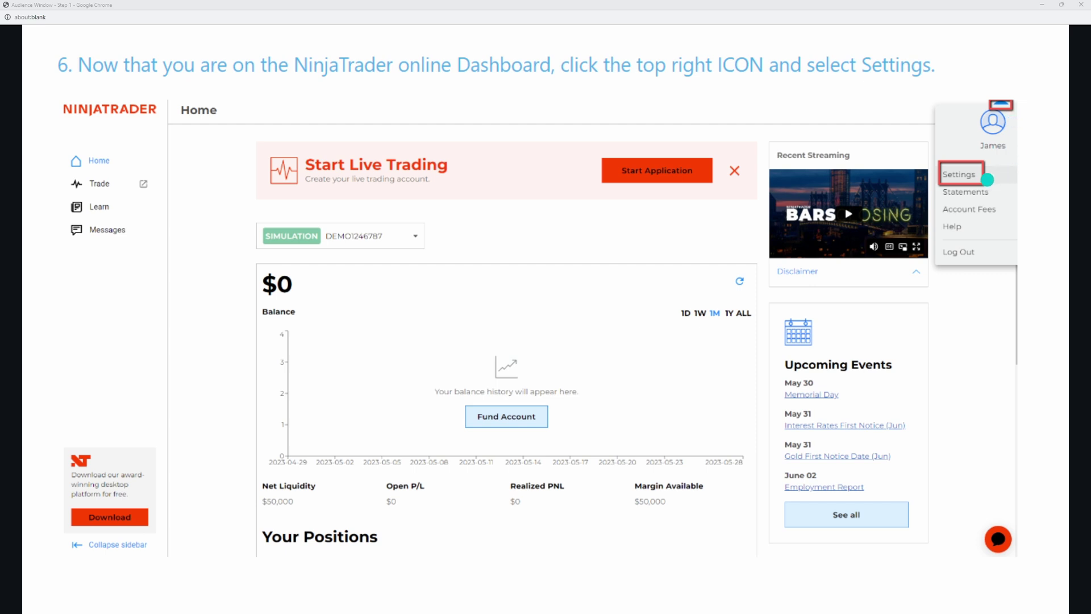
key(Right)
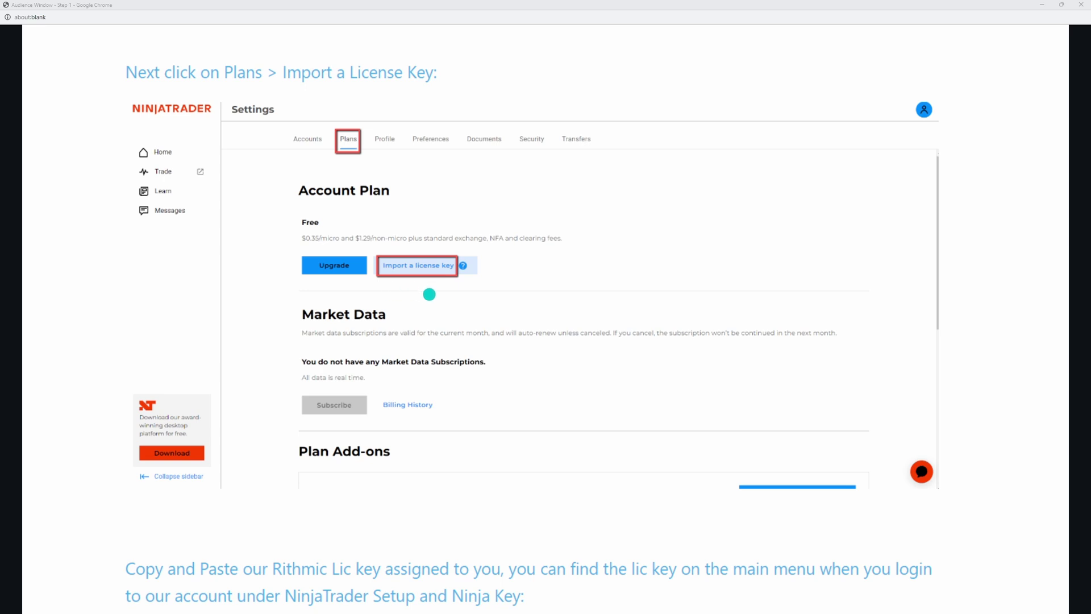
key(Right)
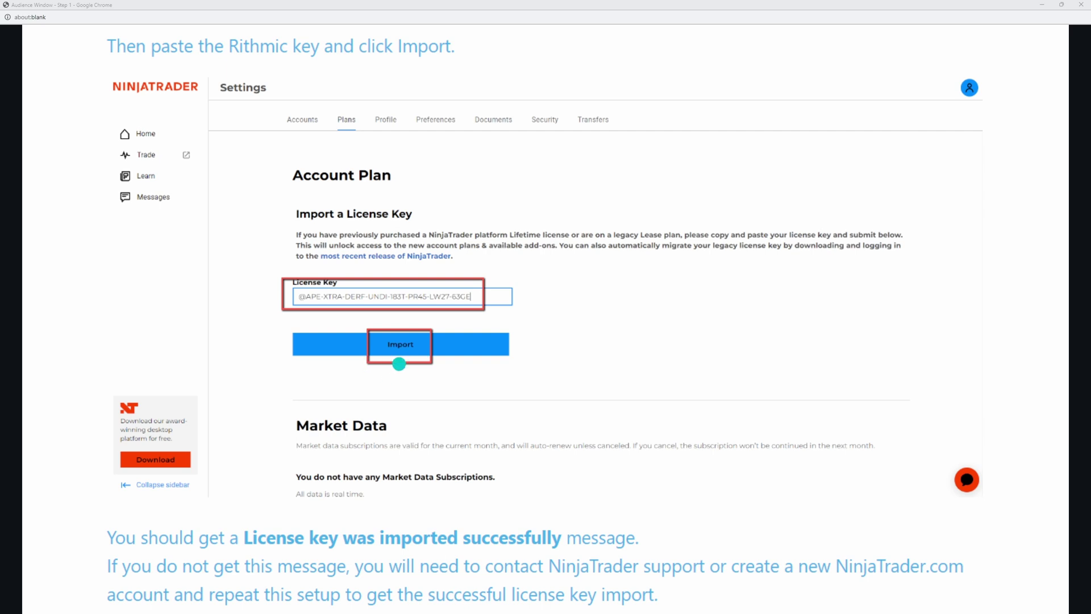
key(Right)
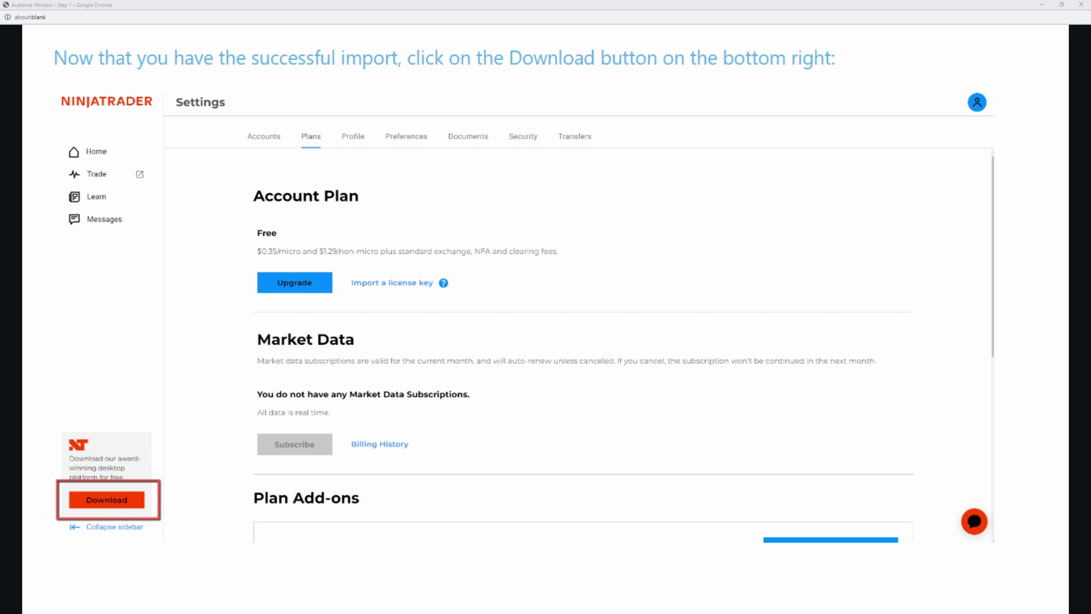
key(Right)
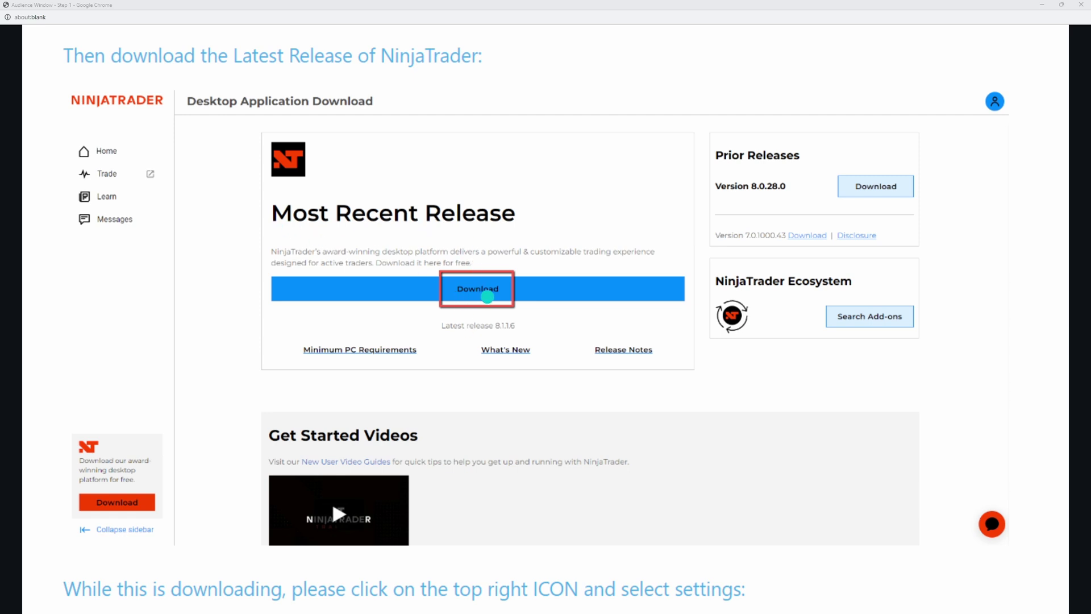
key(Right)
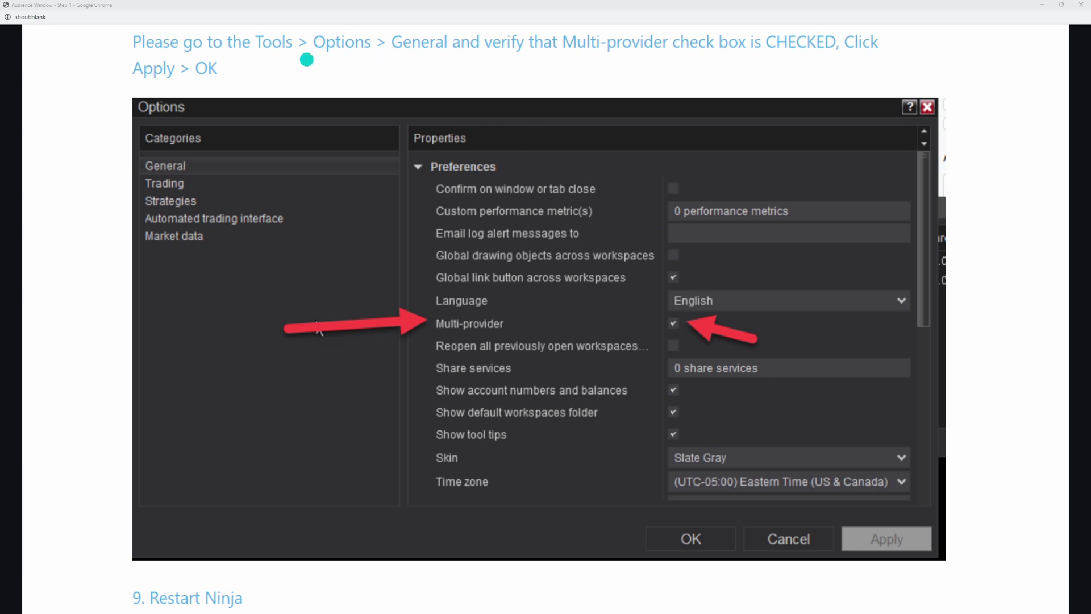
key(Right)
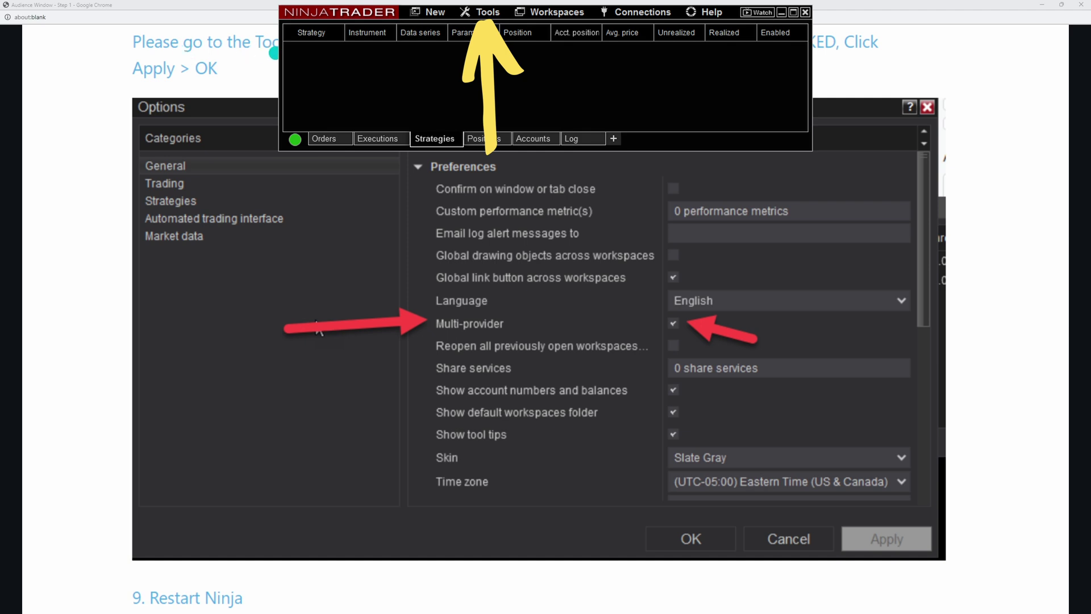
key(Right)
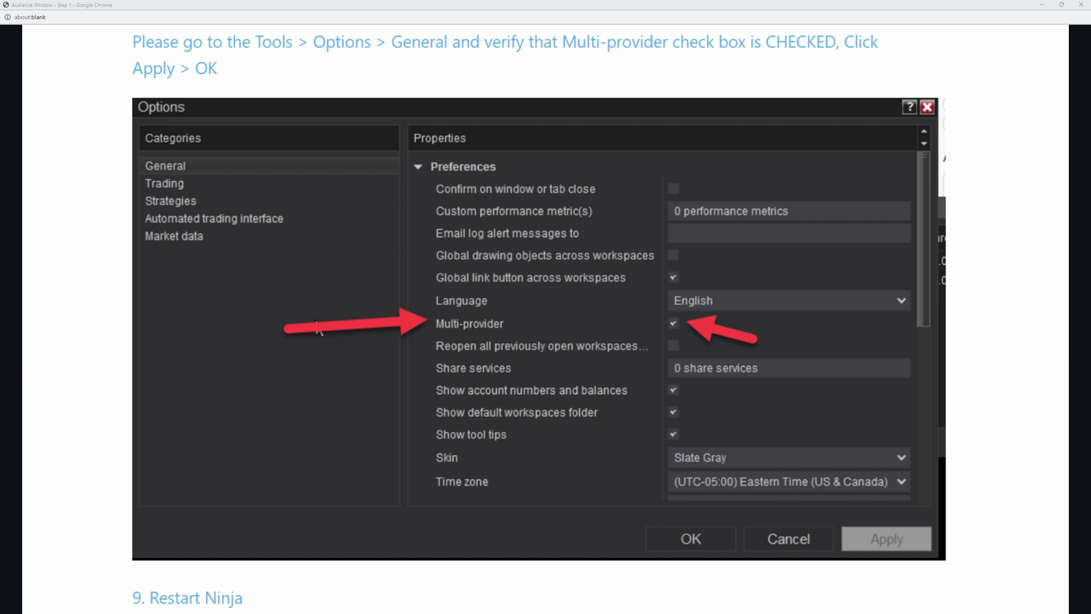
Switch to NinjaTrader and add a Rithmic for NinjaTrader Brokerage connection to the configured connections.
key(alt+Tab)
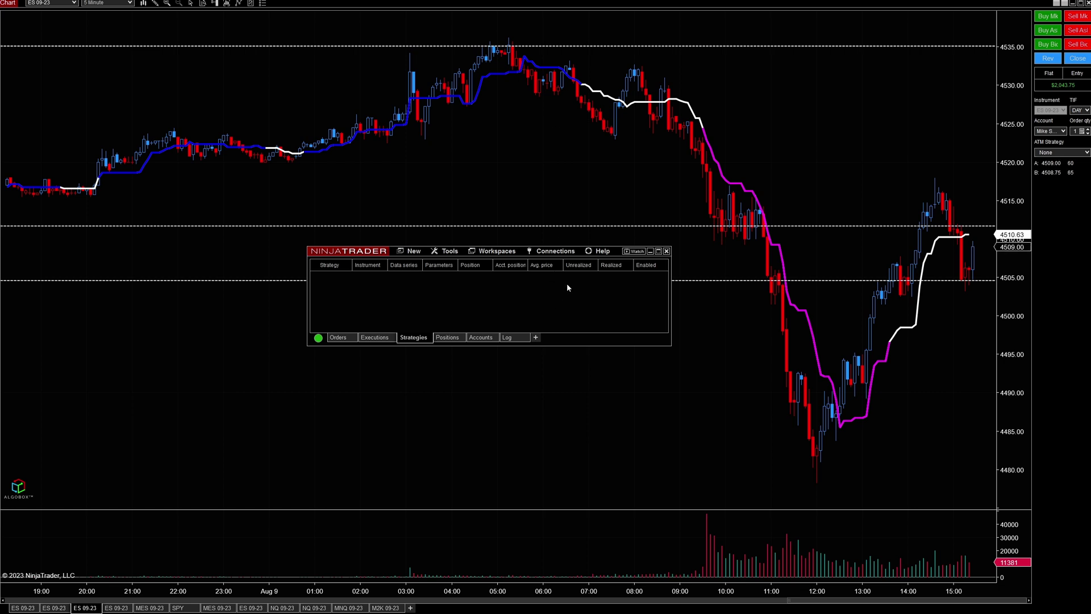
click(550, 252)
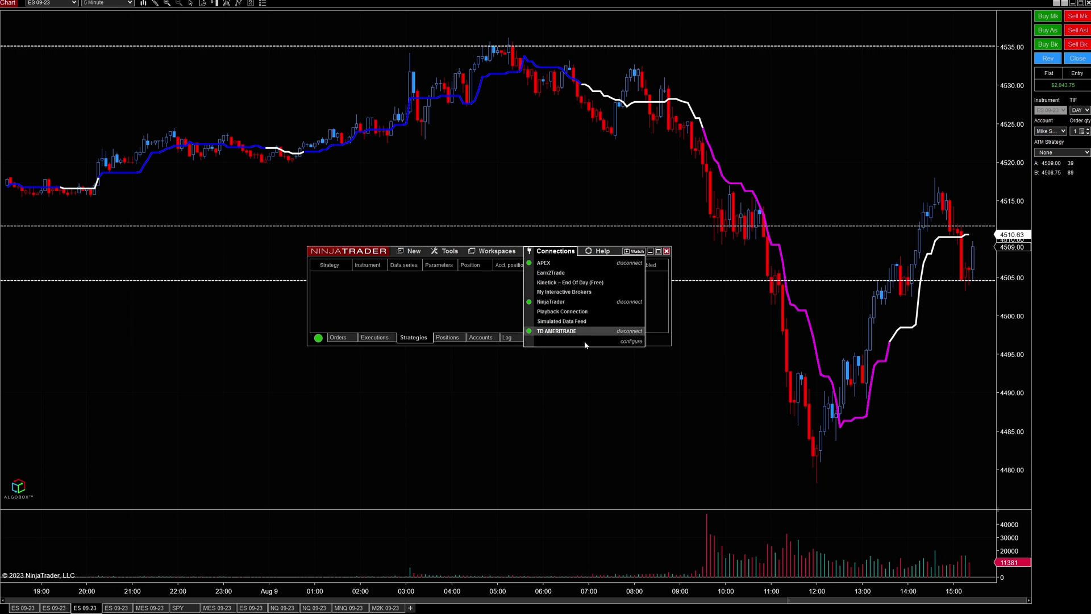
click(631, 342)
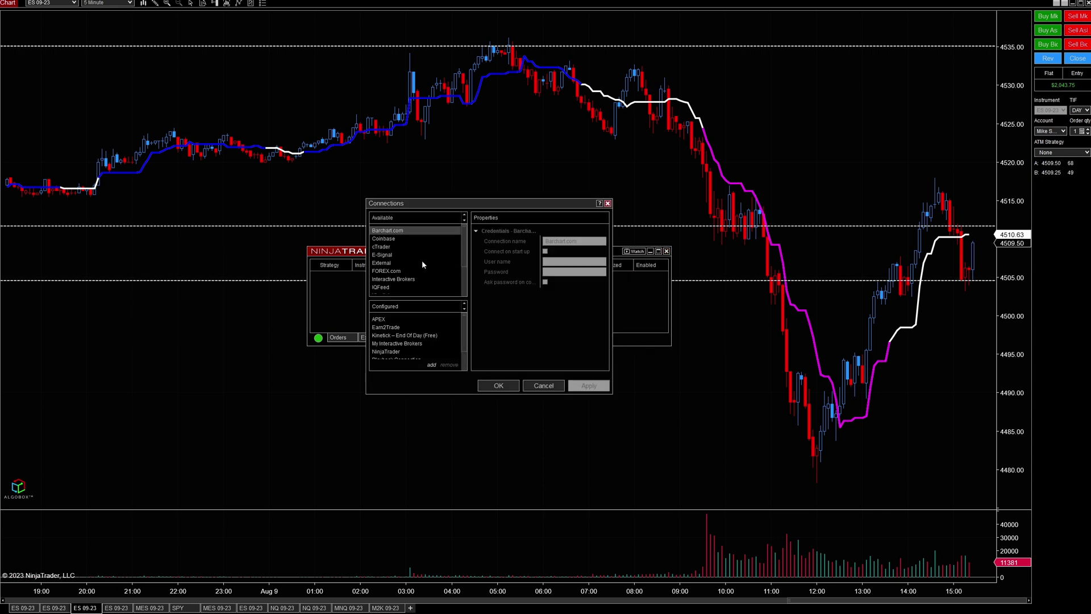
scroll(409, 267, down, 2)
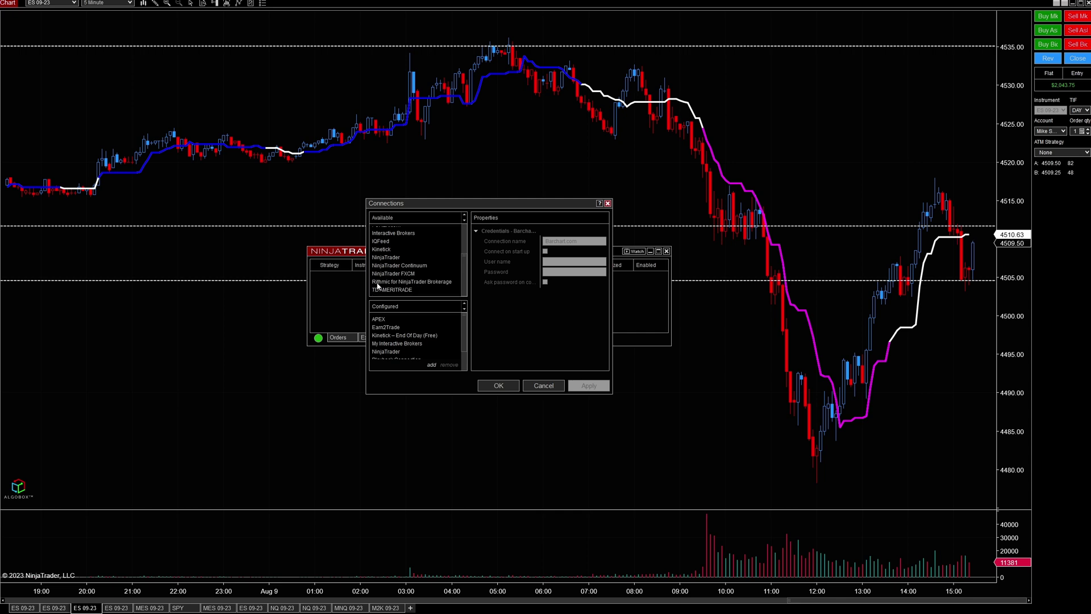
double_click(430, 283)
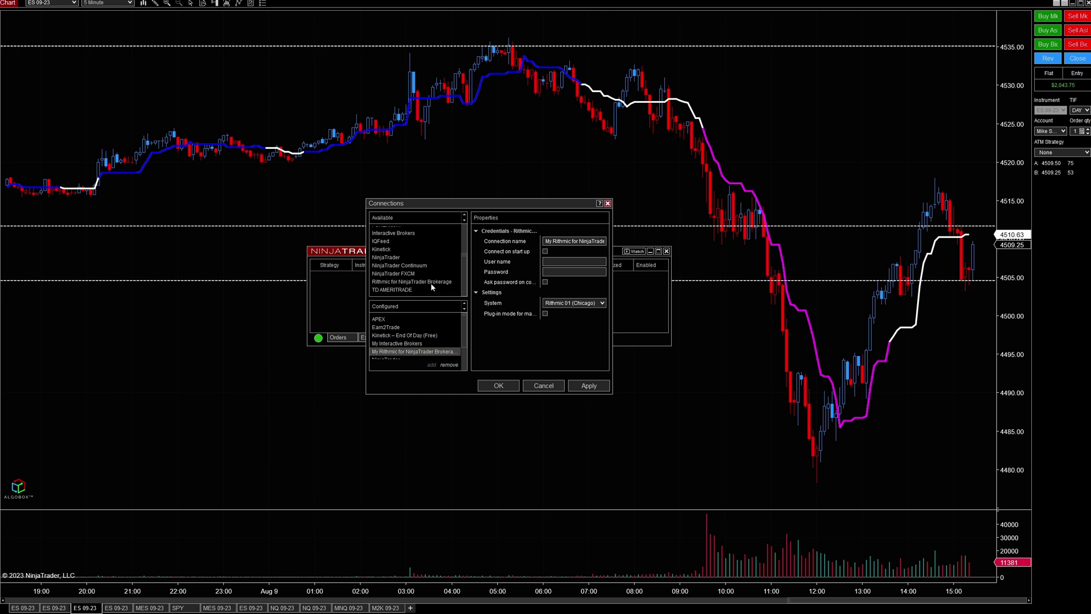
Rename the new Rithmic connection as "APEX Connection".
click(584, 242)
key(End)
key(BackSpace)
key(BackSpace)
key(BackSpace)
key(BackSpace)
key(BackSpace)
key(BackSpace)
key(BackSpace)
key(BackSpace)
key(BackSpace)
key(BackSpace)
key(BackSpace)
key(BackSpace)
key(BackSpace)
key(BackSpace)
key(BackSpace)
key(BackSpace)
key(BackSpace)
key(BackSpace)
key(BackSpace)
key(BackSpace)
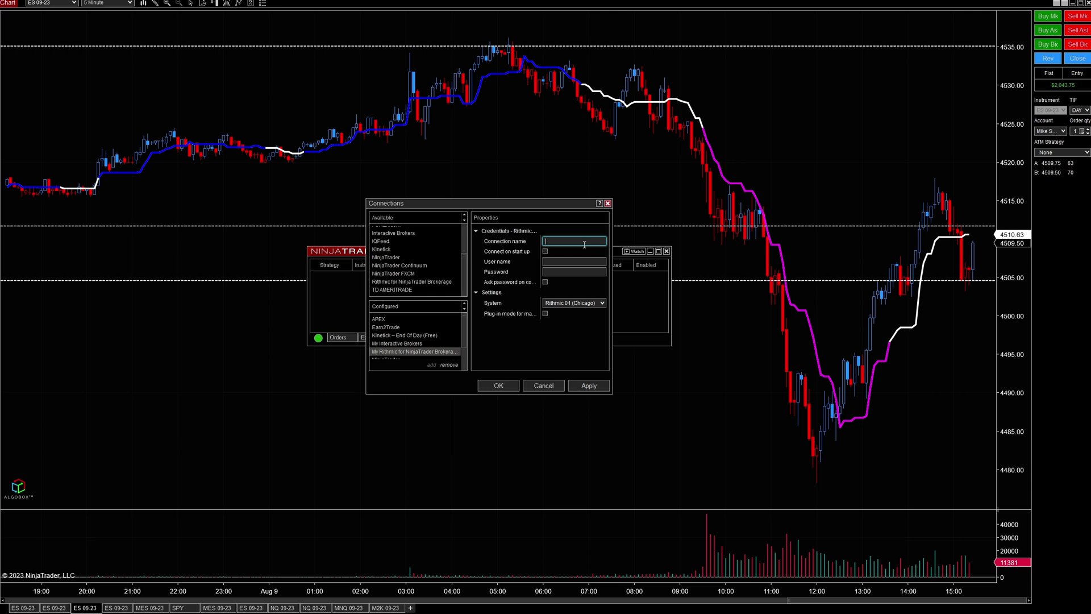
text(APEX Connection)
Set the system of the APEX Connection to Apex.
click(558, 263)
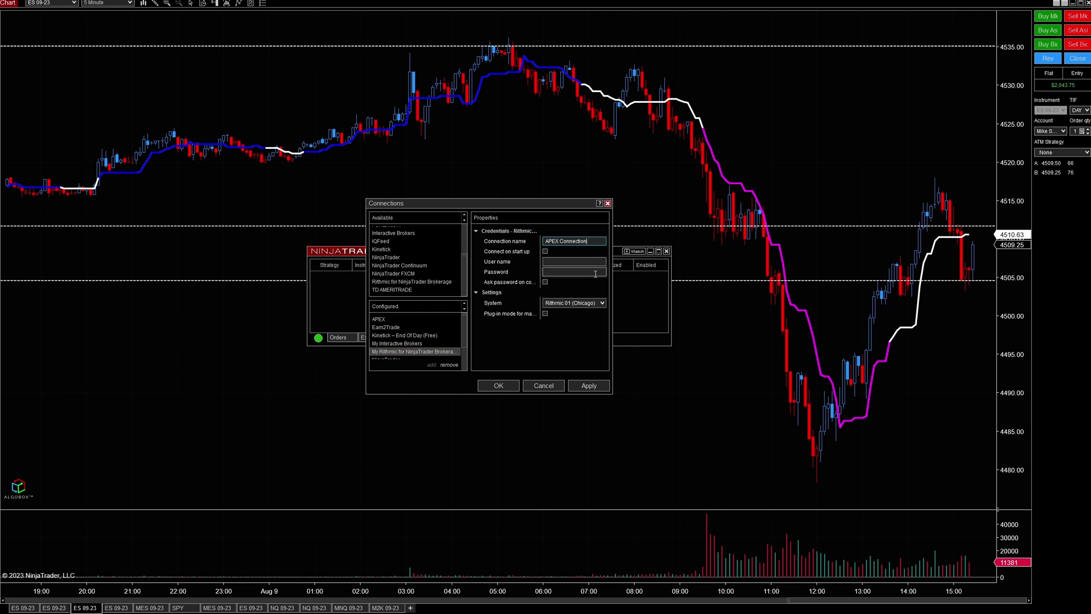
click(606, 305)
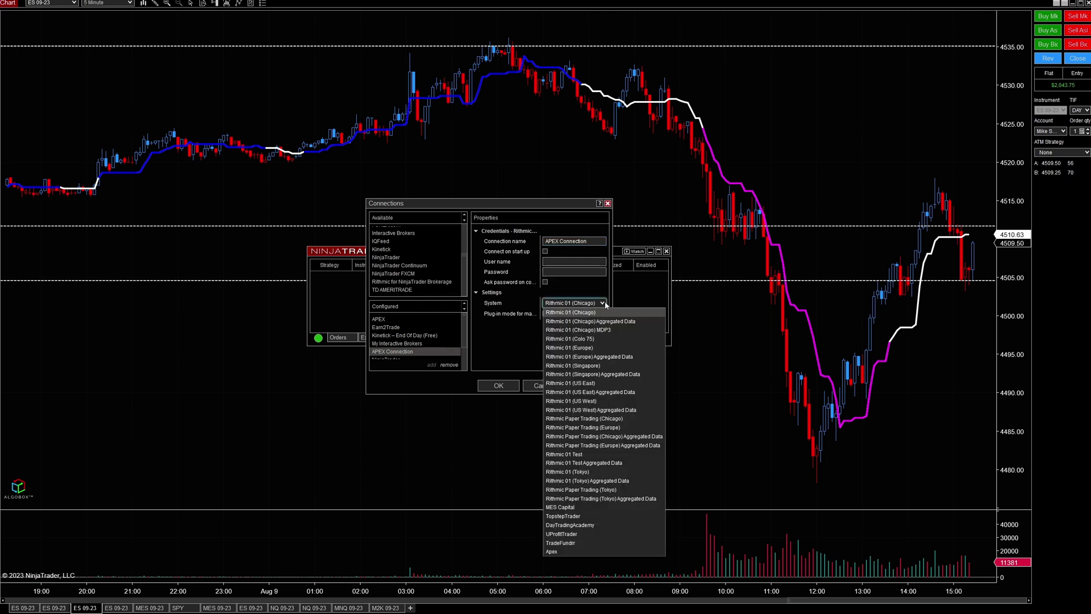
click(552, 551)
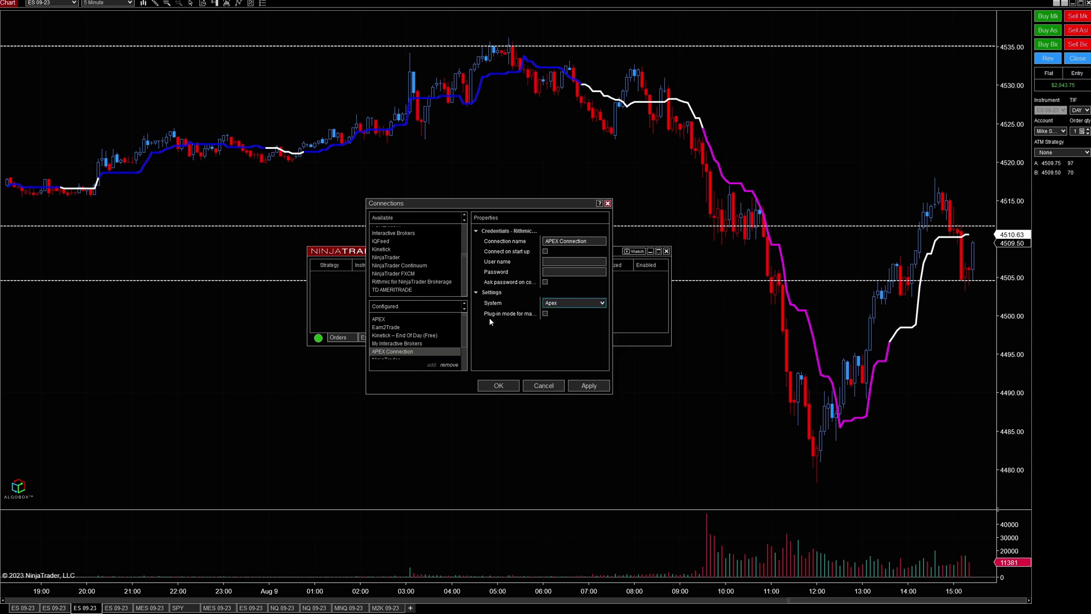
Enable plug-in mode for the APEX Connection, then apply and save the connection settings.
click(545, 314)
click(589, 385)
click(586, 387)
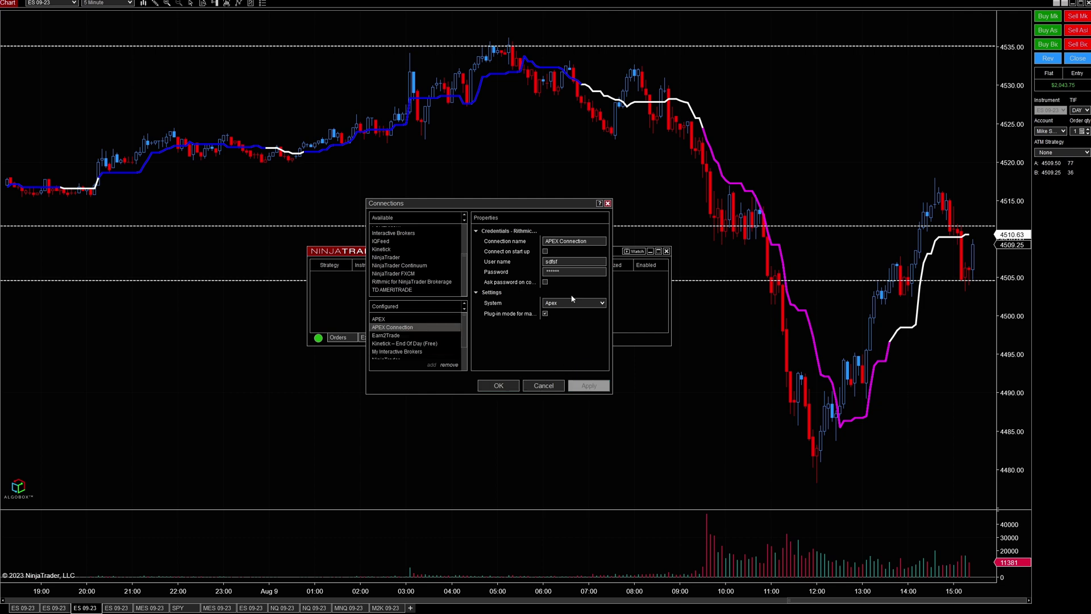
click(499, 387)
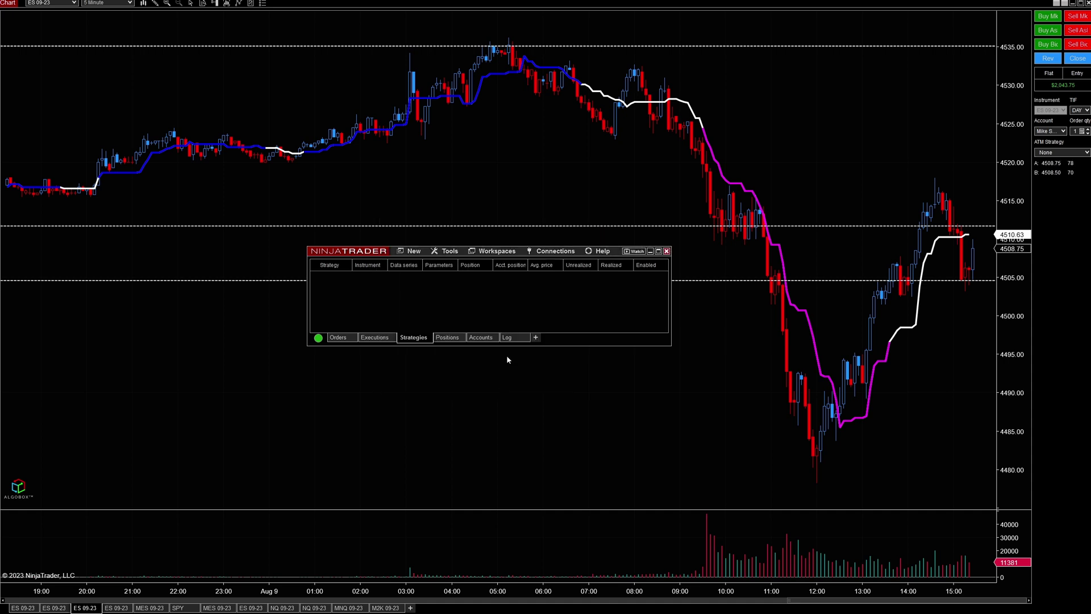
Connect NinjaTrader through the configured APEX Connection.
click(555, 253)
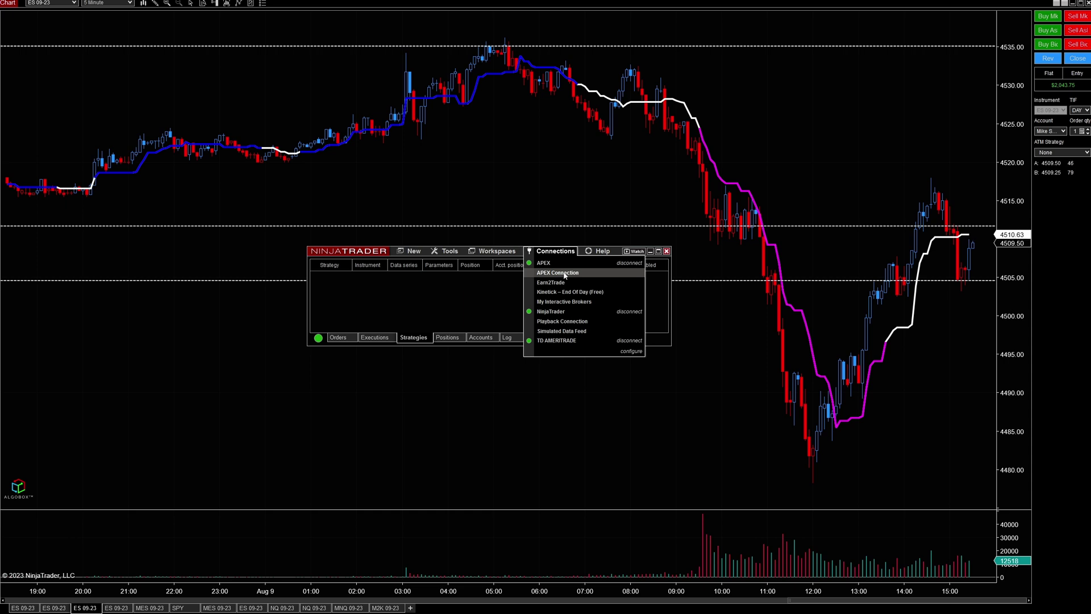
click(564, 273)
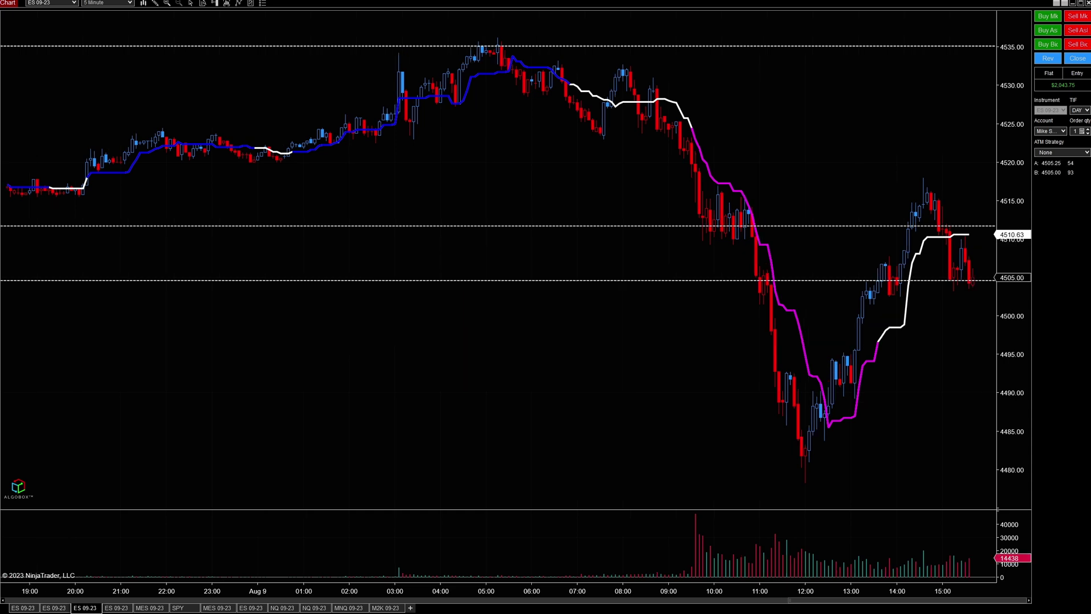